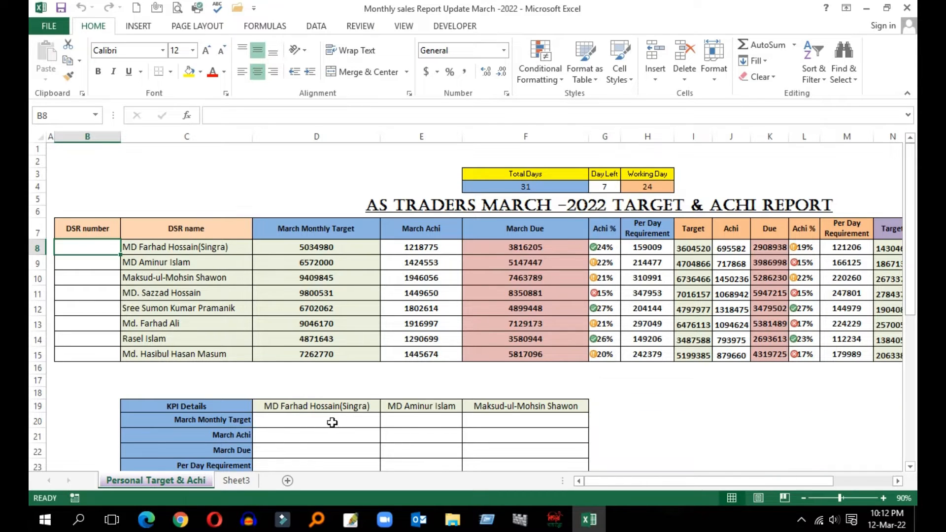
scroll(371, 396, down, 1)
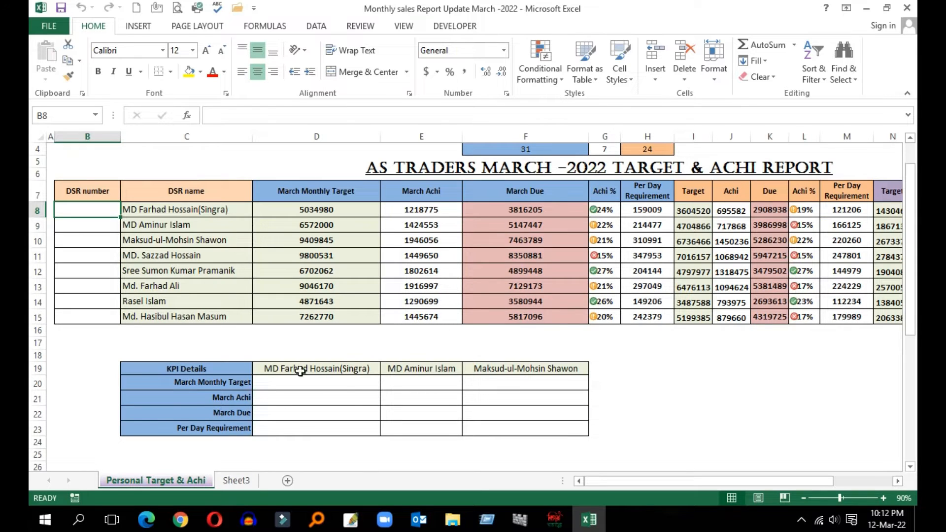
drag(180, 366, 183, 382)
drag(326, 403, 559, 433)
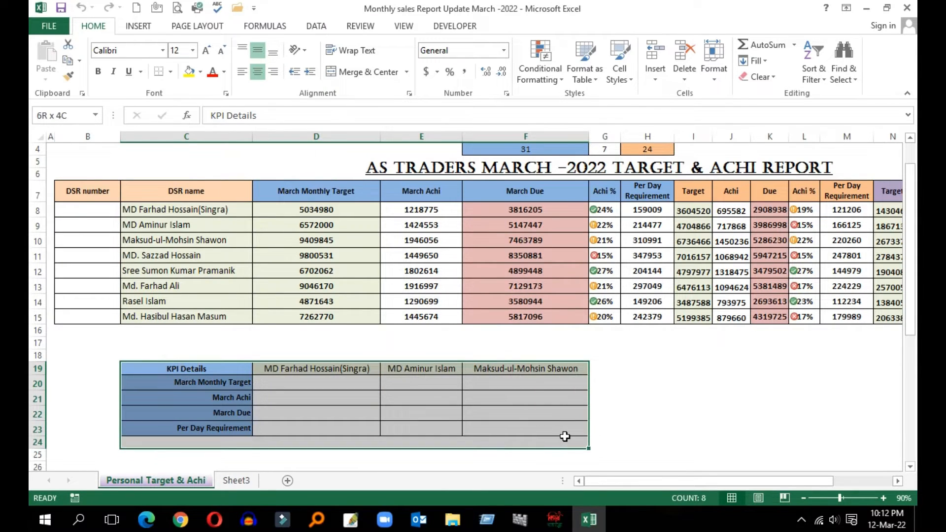
drag(313, 384, 585, 434)
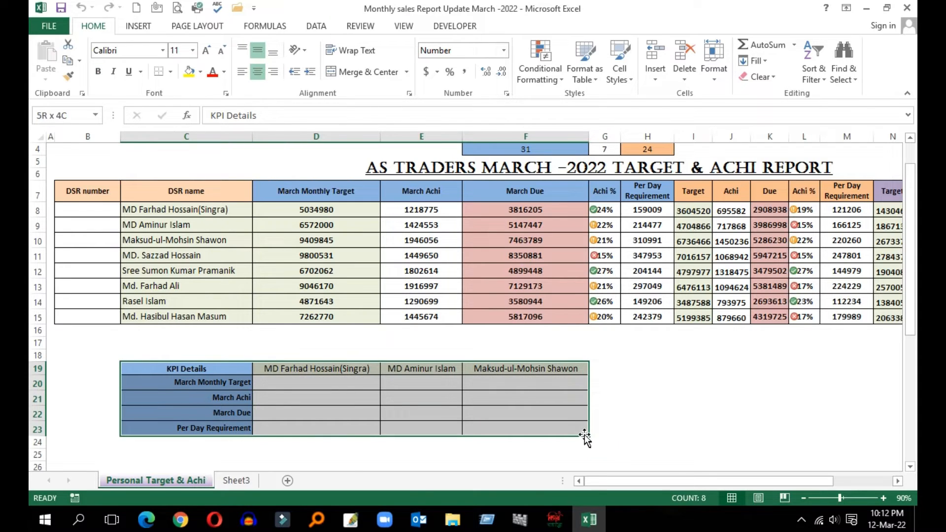
Start an HLOOKUP formula in D20 with C20 as the lookup value and B7:R15 as the table array.
click(334, 385)
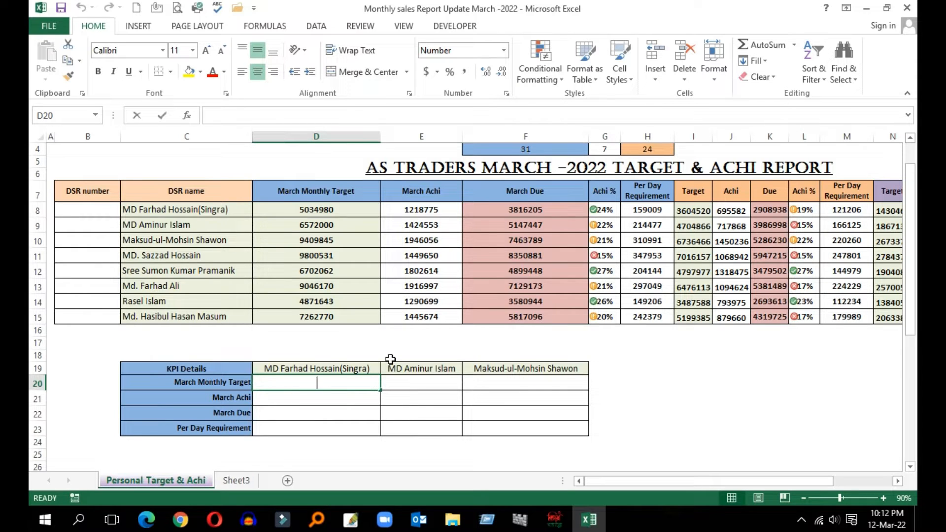
text(=HL)
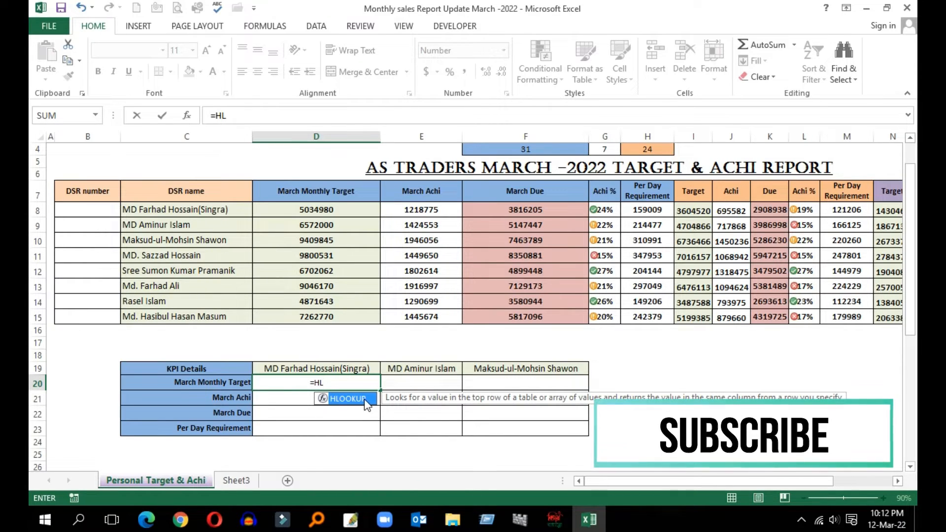
double_click(365, 400)
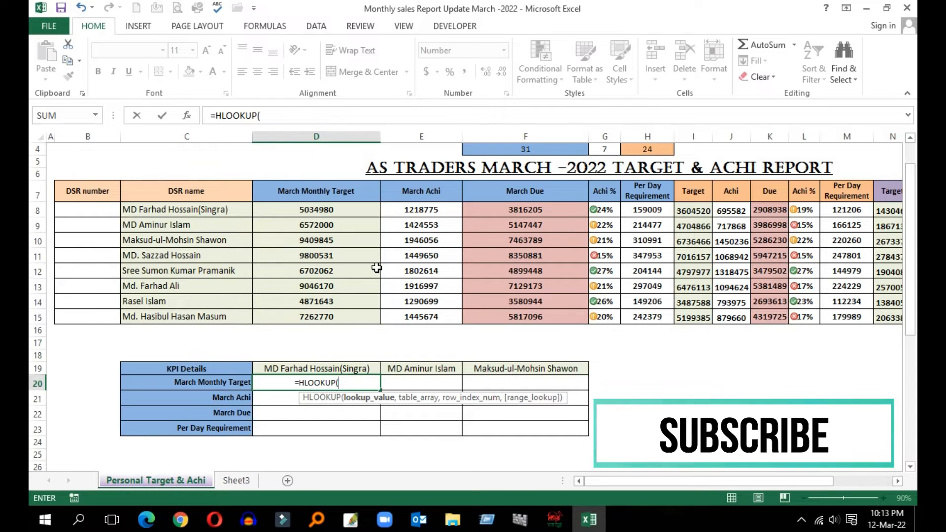
click(234, 381)
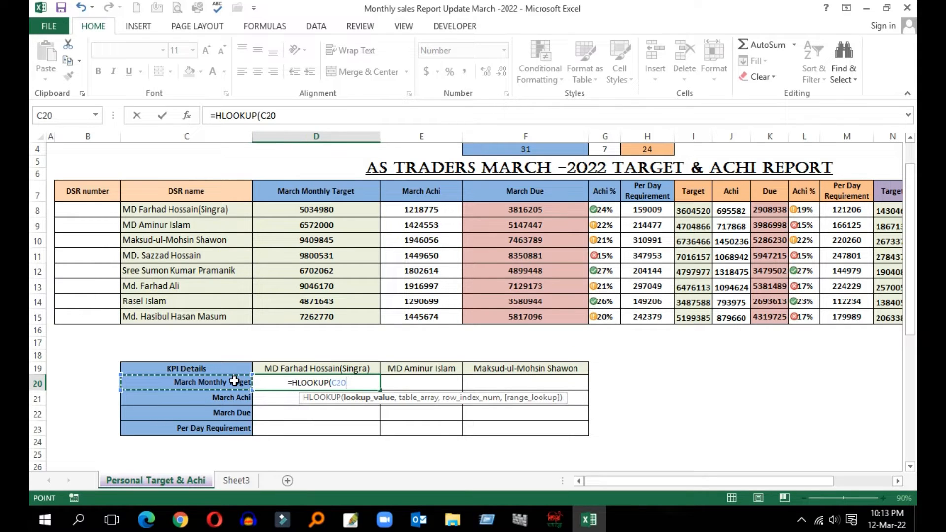
text(,)
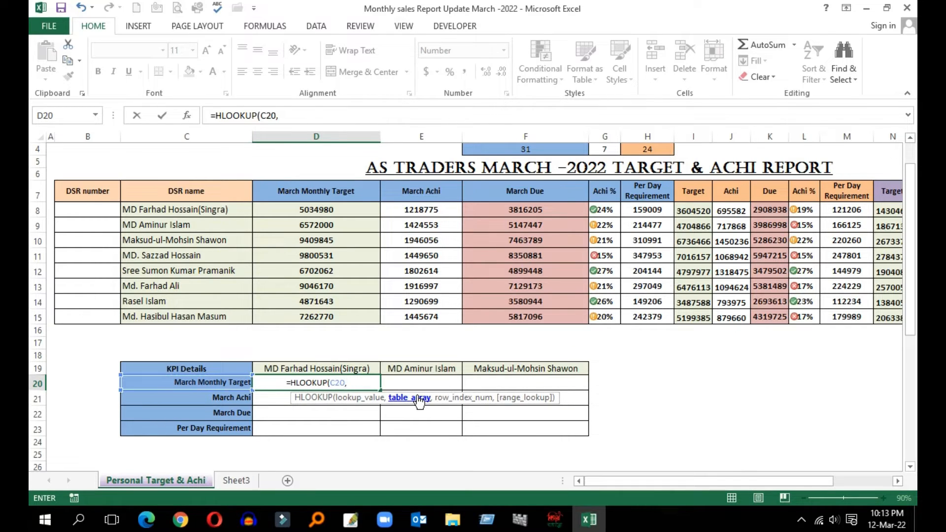
drag(93, 196, 818, 322)
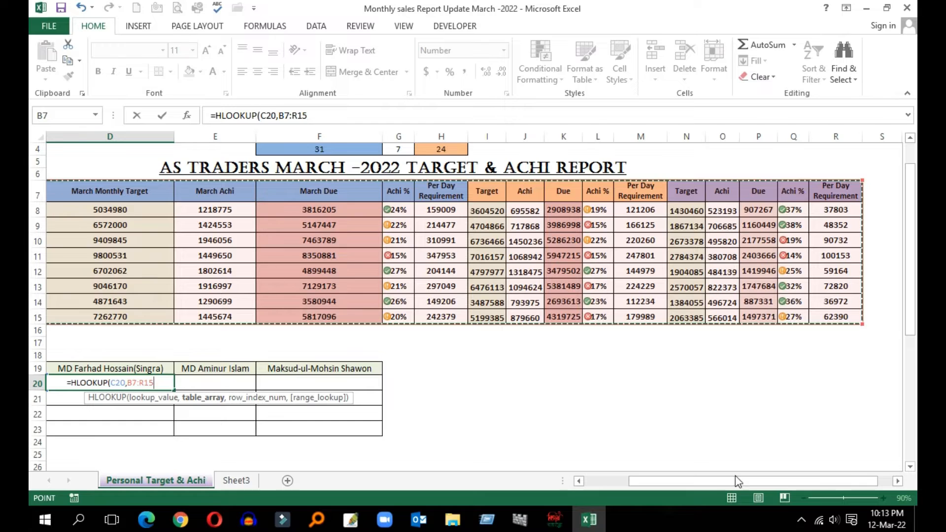
drag(735, 475, 582, 478)
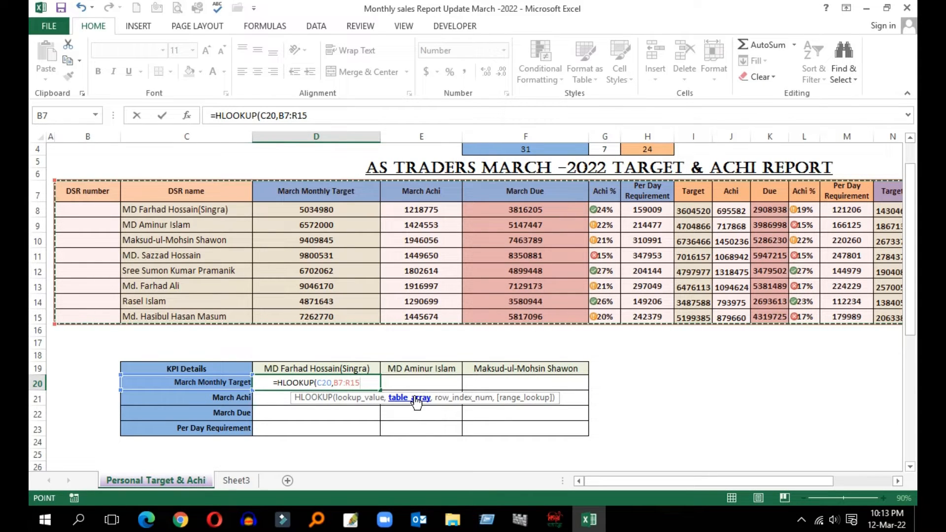
Complete the HLOOKUP formula in D20 with row index 2 and range lookup 0 for an exact match.
text(,)
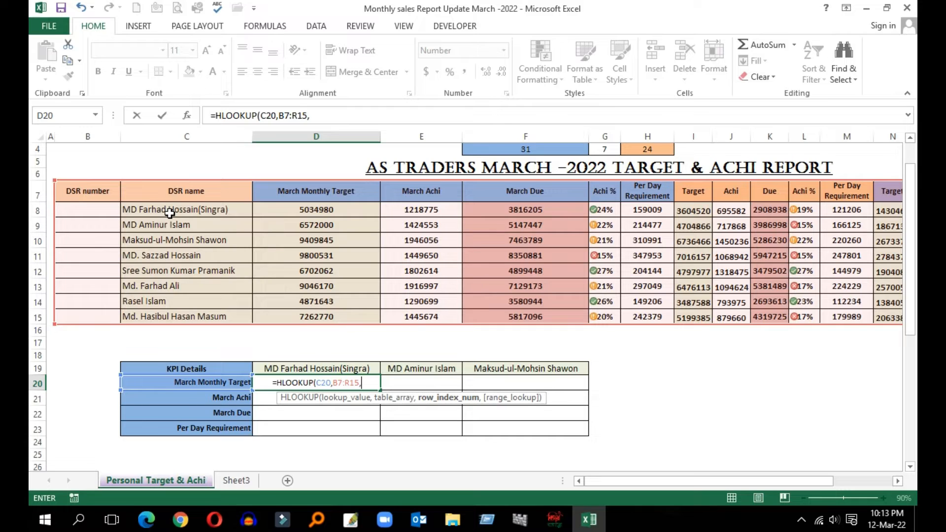
text(2)
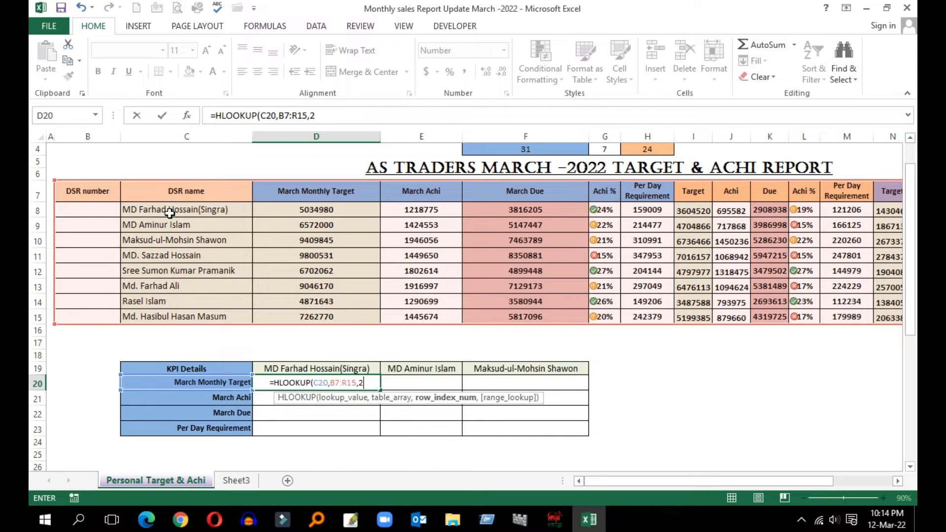
click(434, 399)
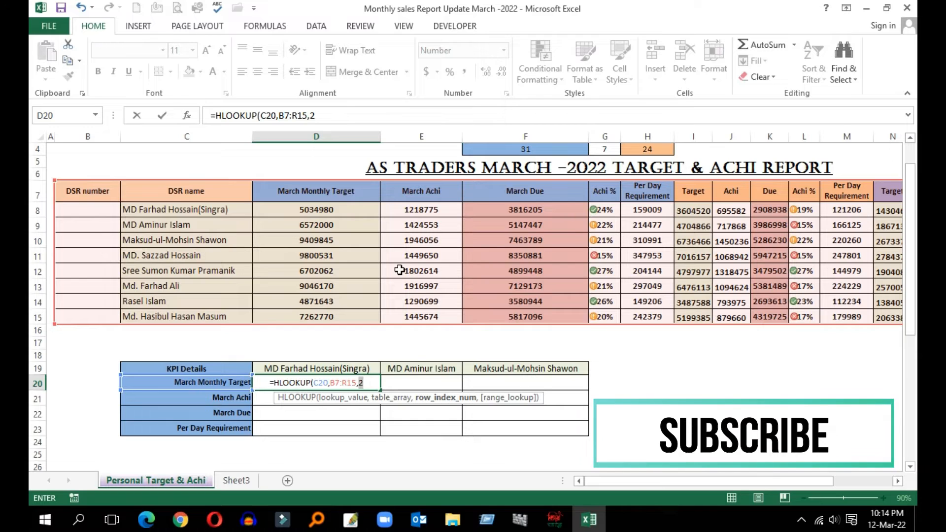
click(373, 385)
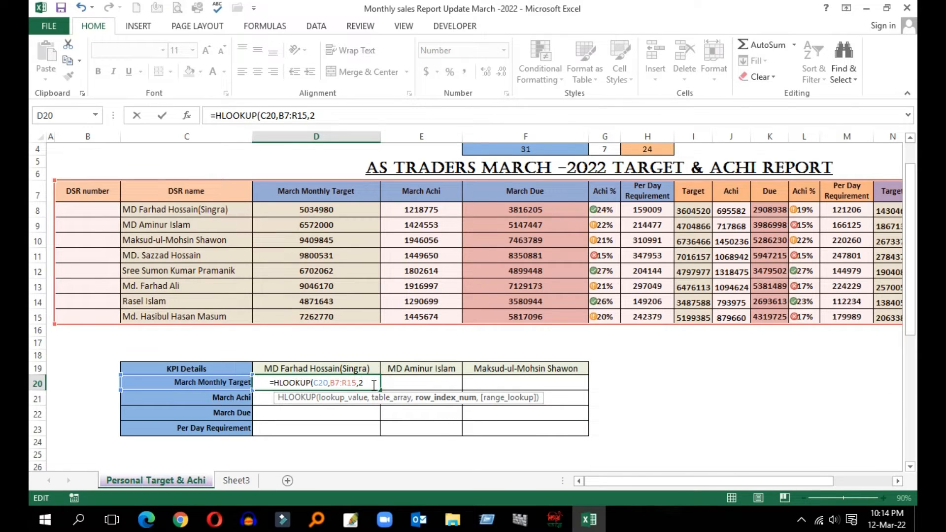
text(,0)
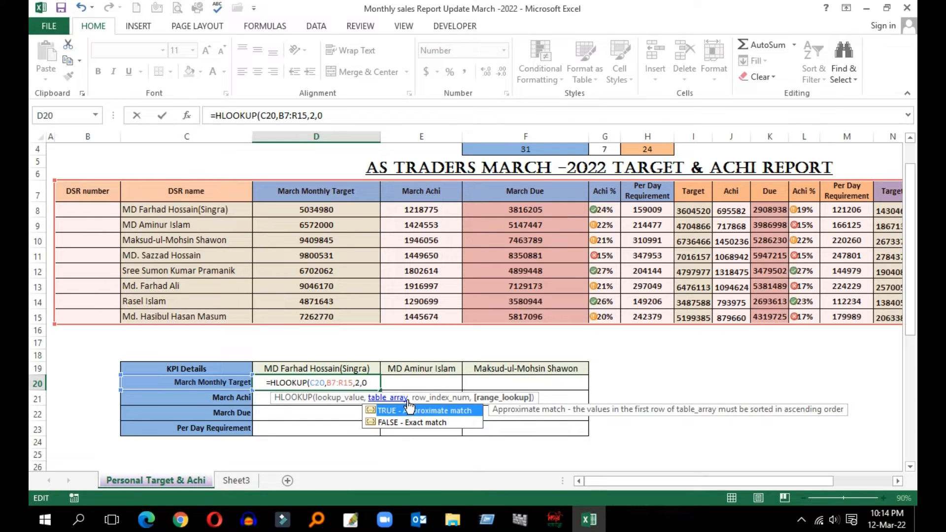
text())
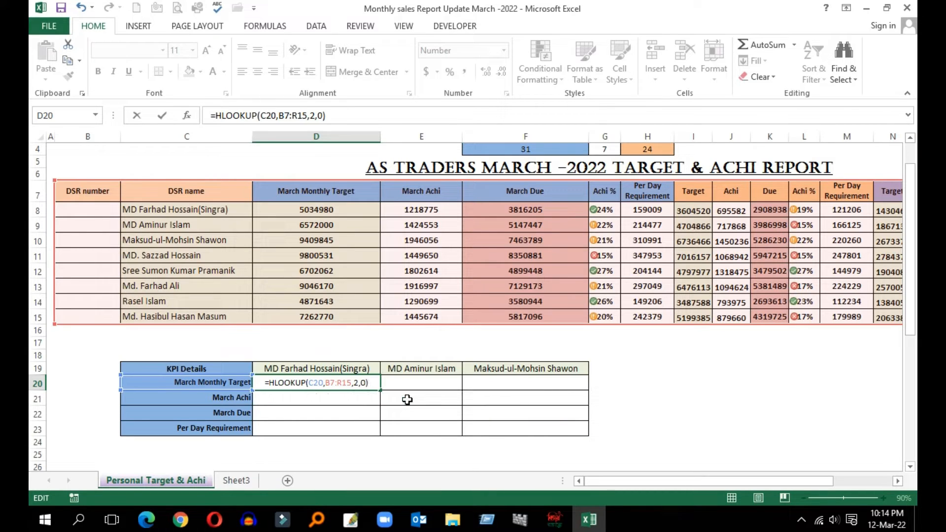
key(Return)
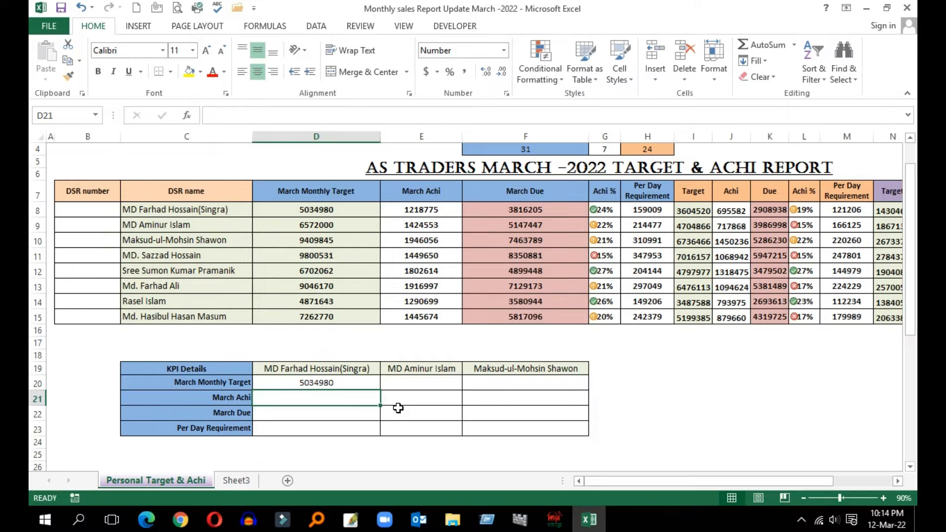
Lock the table array rows in the D20 formula as B$7:R$15 and fill the formula down to D23.
click(352, 386)
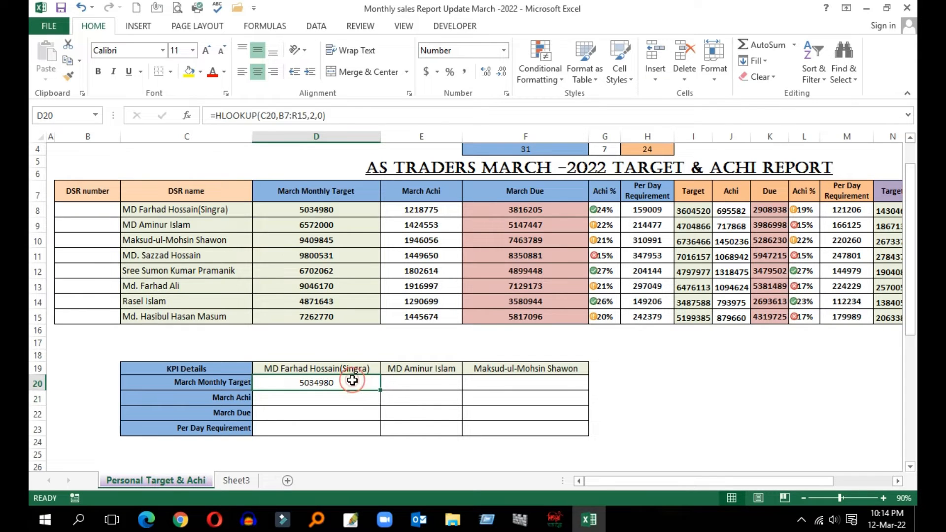
click(284, 115)
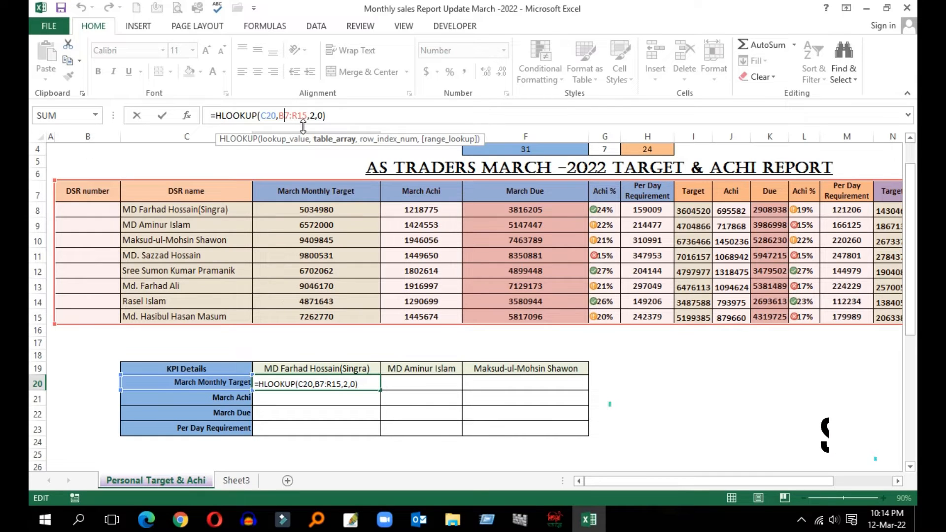
text($)
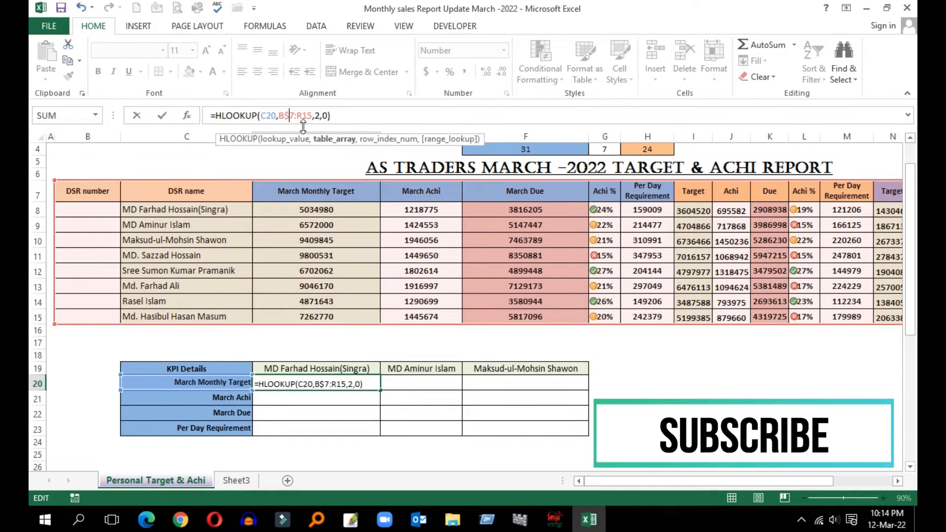
click(304, 117)
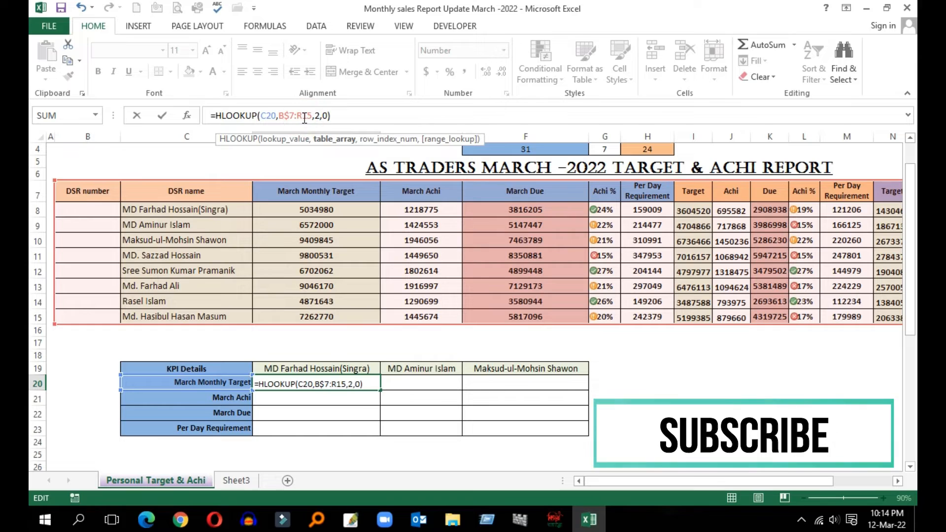
text($)
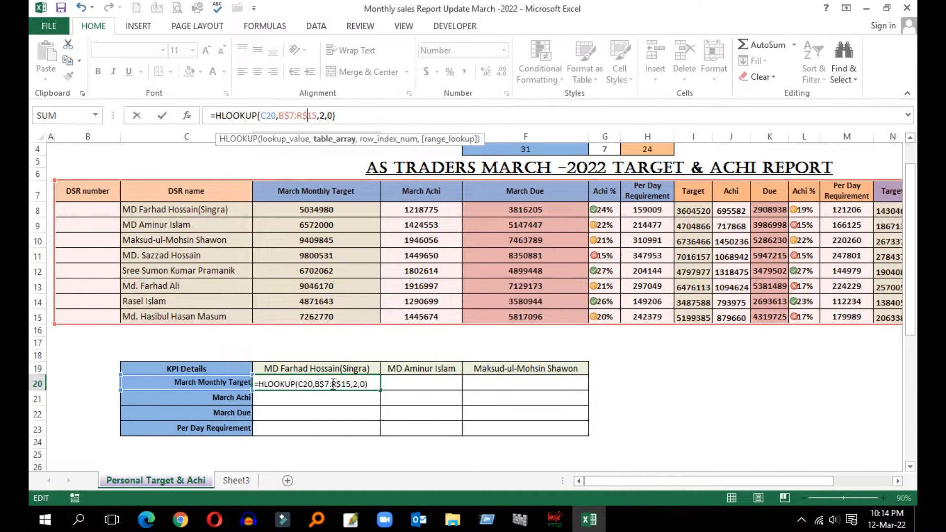
key(Return)
click(355, 389)
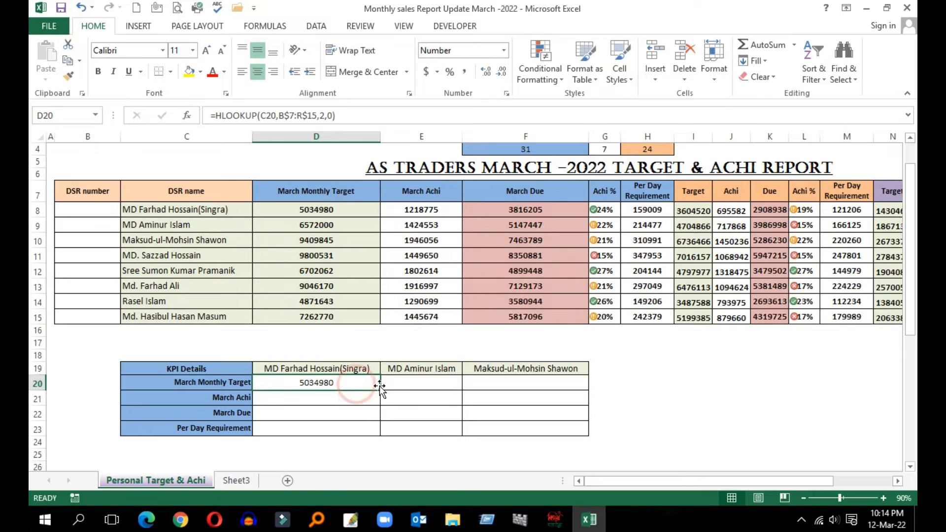
double_click(381, 390)
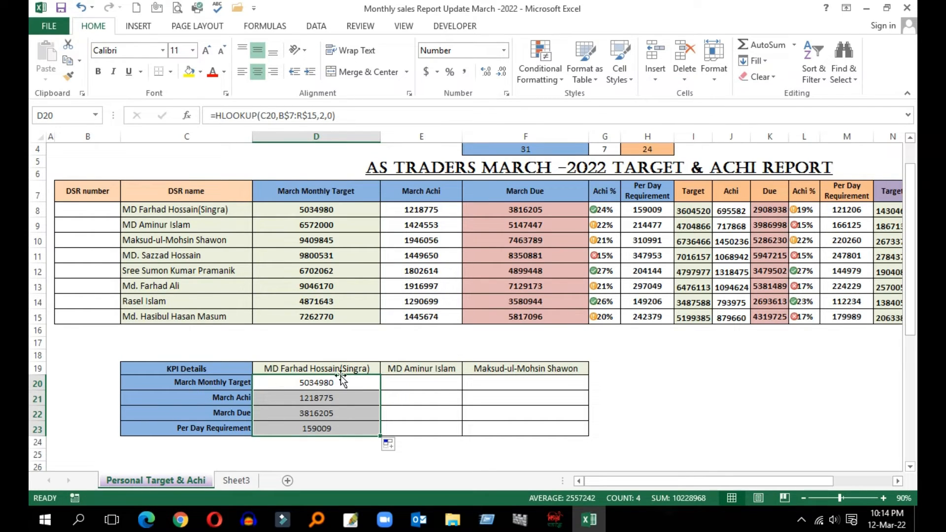
Compare the first salesperson's monthly target and per day requirement in the KPI table with row 8 of the report.
click(315, 368)
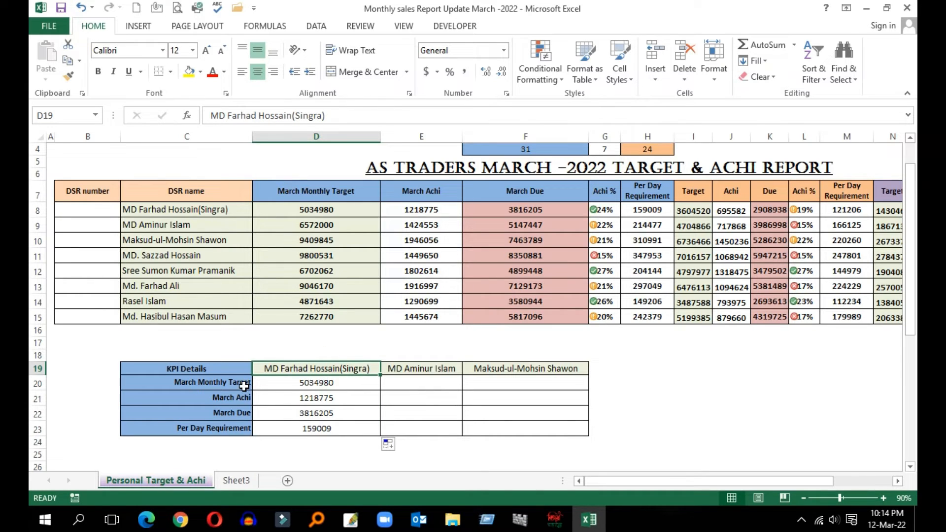
click(286, 385)
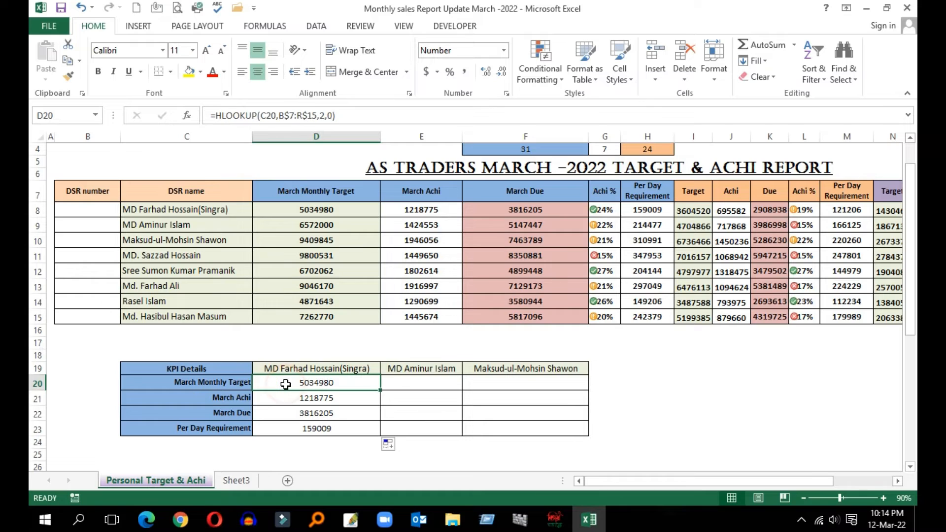
click(287, 216)
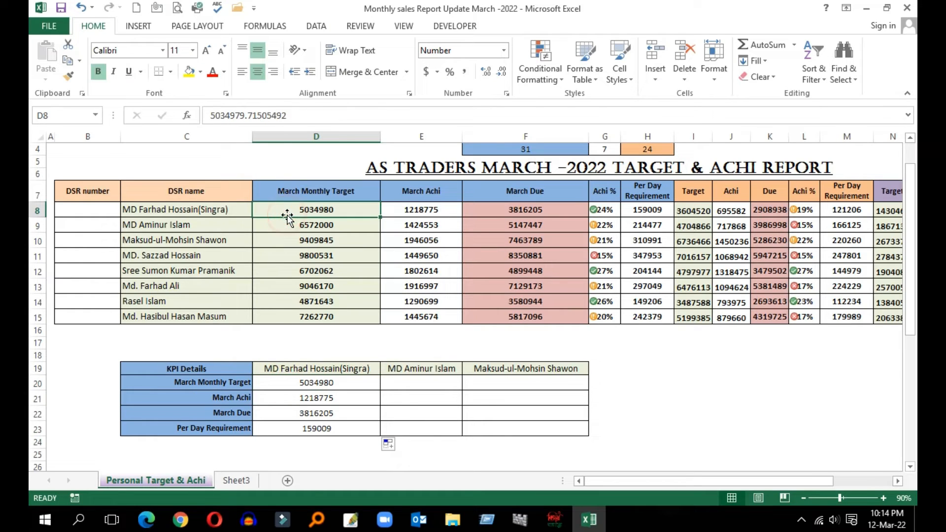
click(232, 428)
click(648, 210)
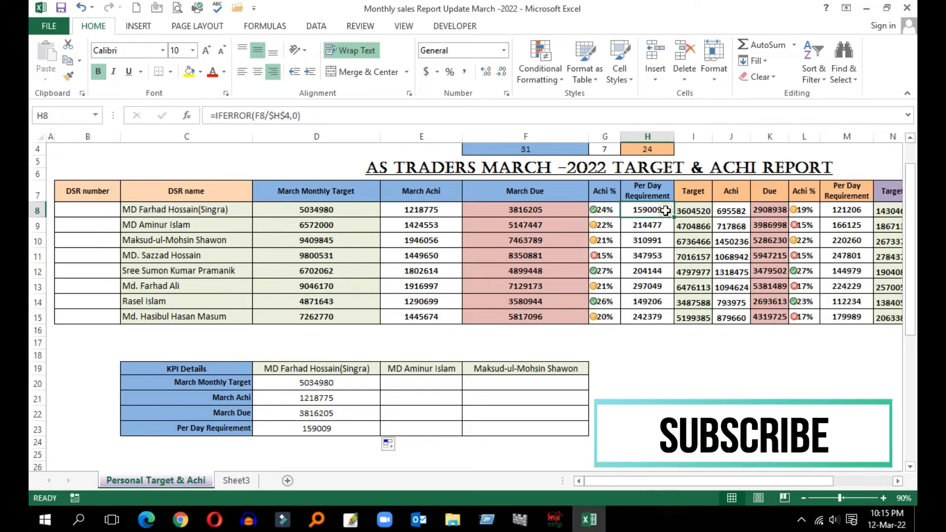
Start an HLOOKUP formula in E20 with C20 as the lookup value and B7:R15 as the table array.
click(404, 387)
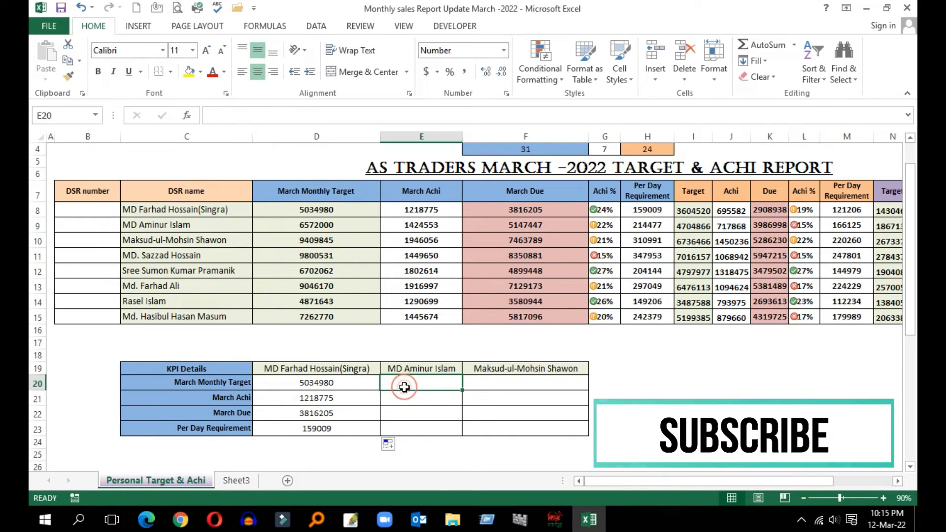
text(=H)
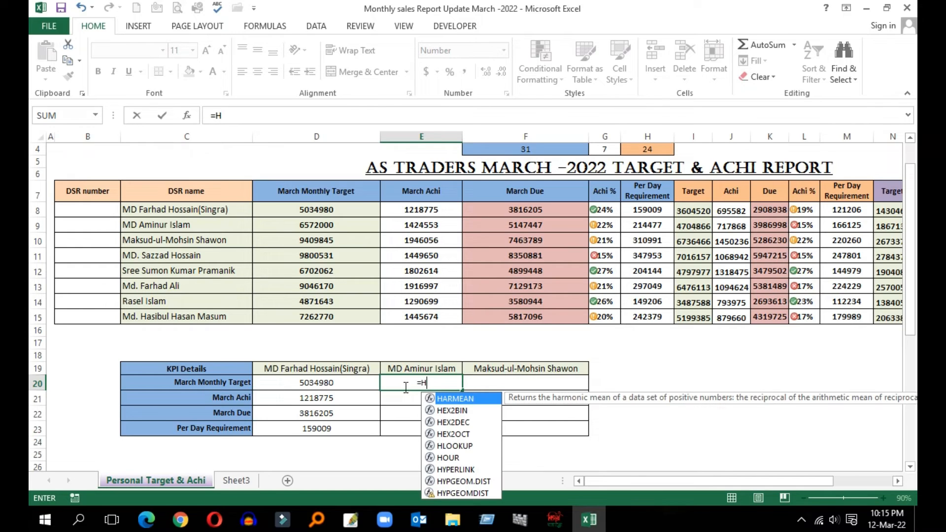
double_click(454, 446)
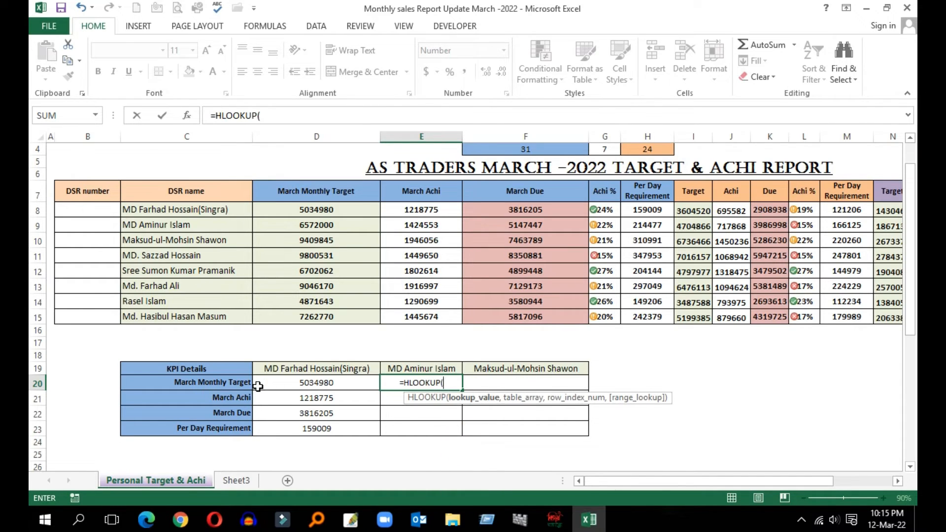
click(239, 380)
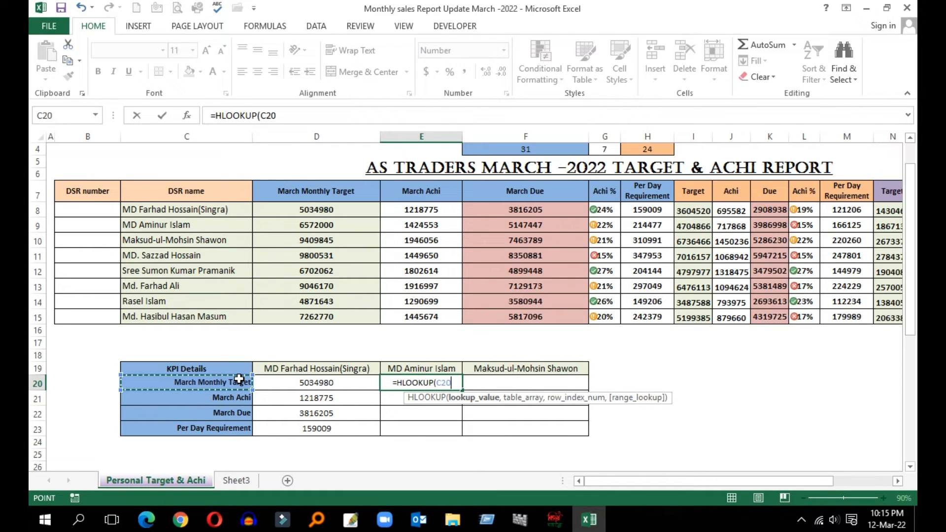
text(,)
drag(106, 192, 794, 317)
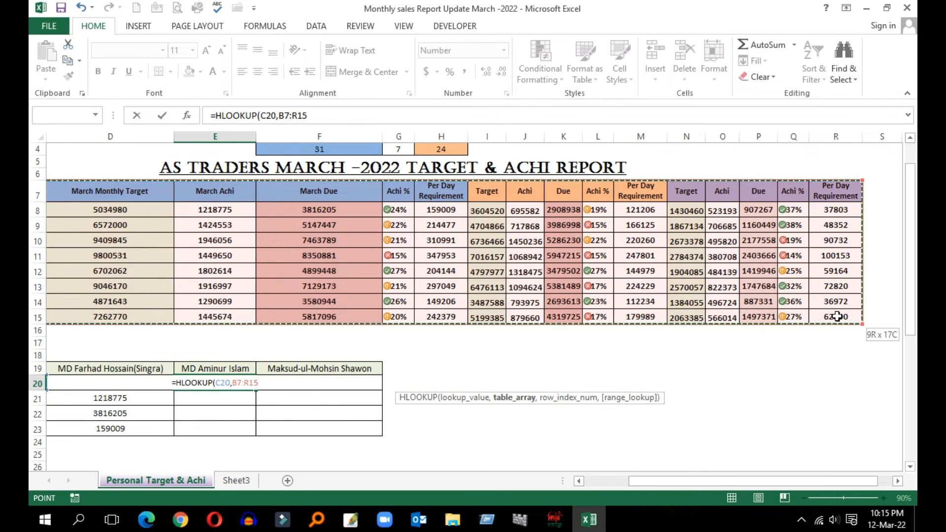
drag(685, 480, 603, 480)
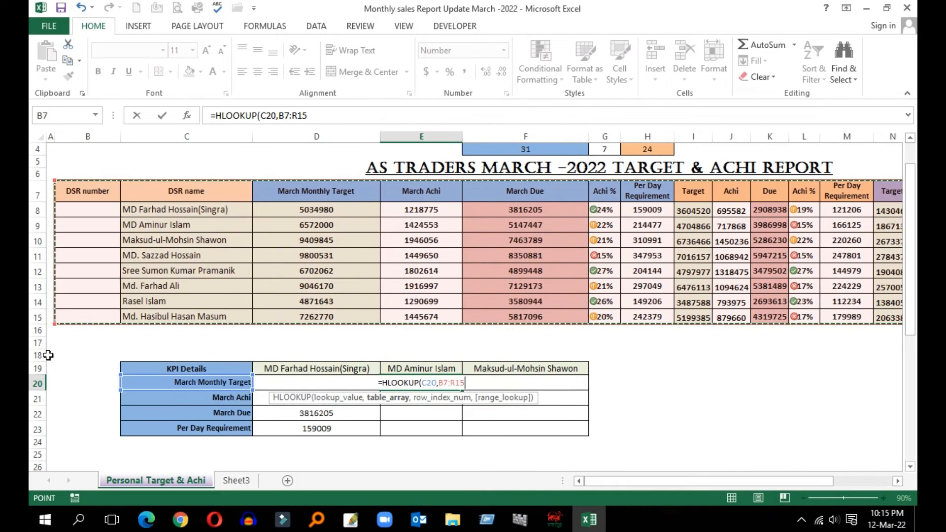
Complete the HLOOKUP formula in E20 with row index 3 and range lookup 0 for an exact match.
text(,)
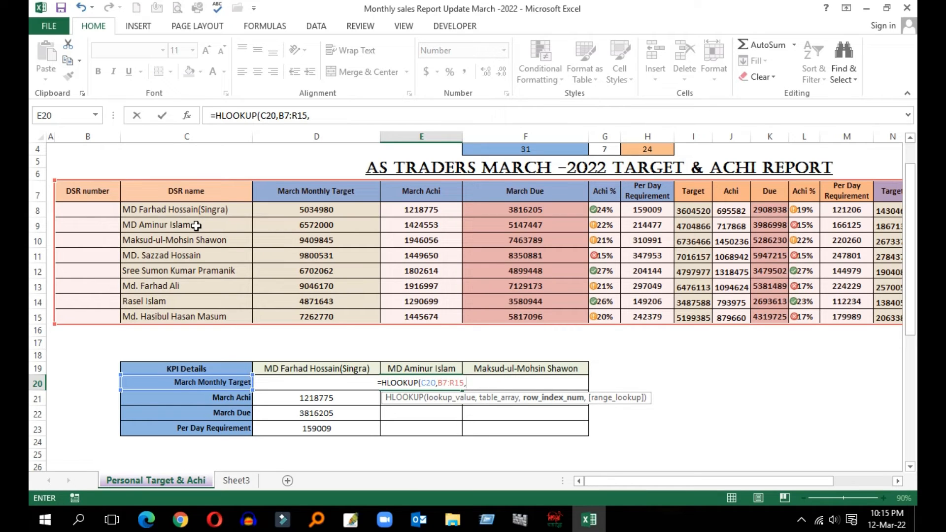
text(3,0)
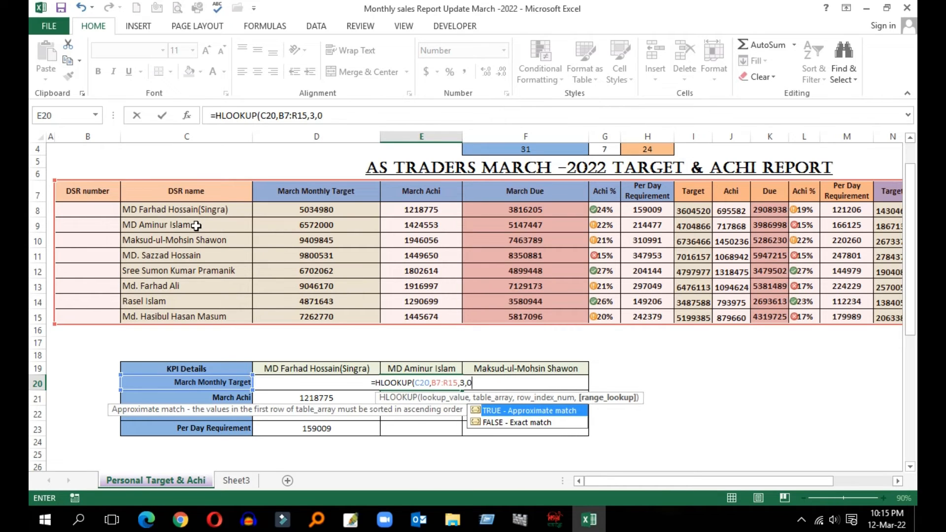
text())
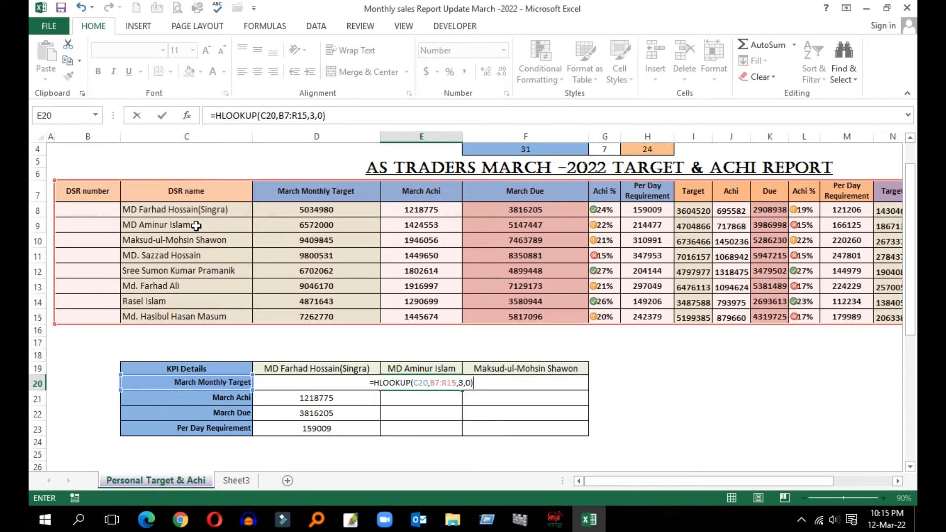
key(Return)
Lock the table array rows in the E20 formula as B$7:R$15 and fill the formula down to E23.
click(409, 384)
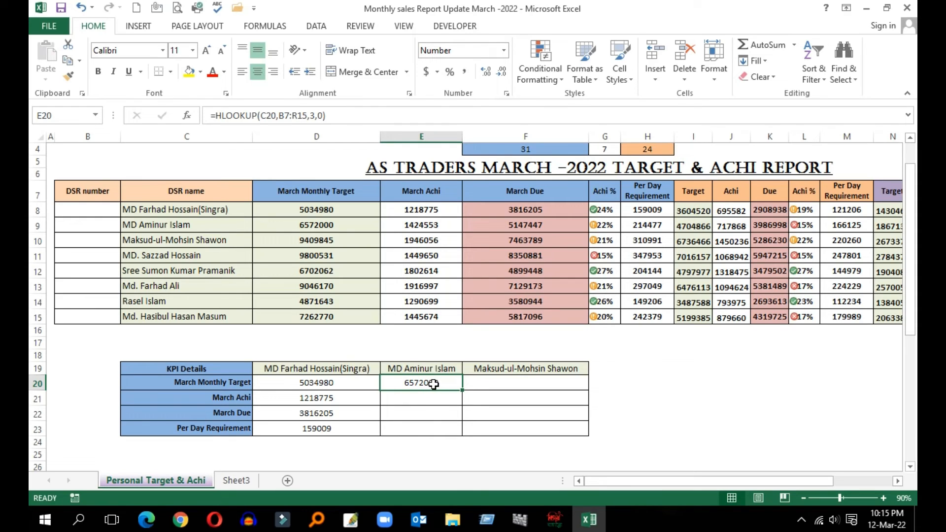
click(293, 116)
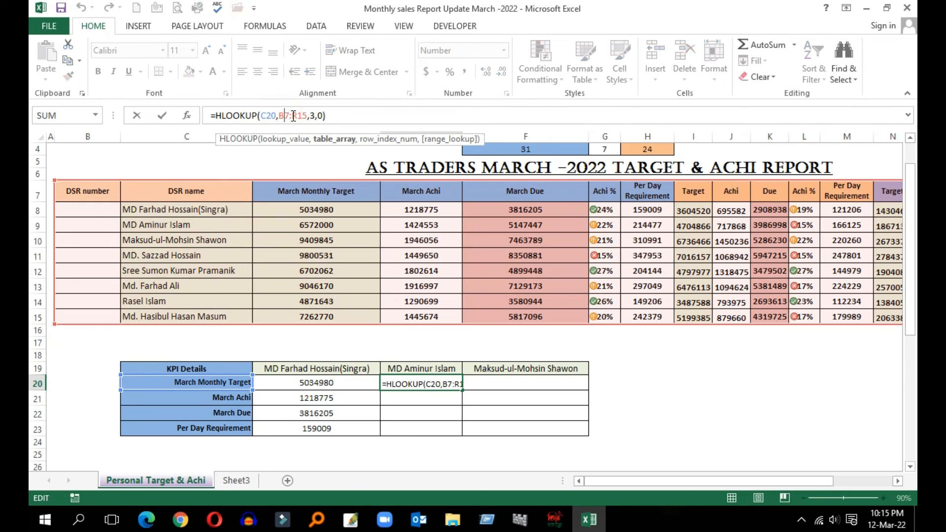
text($)
click(304, 116)
text($)
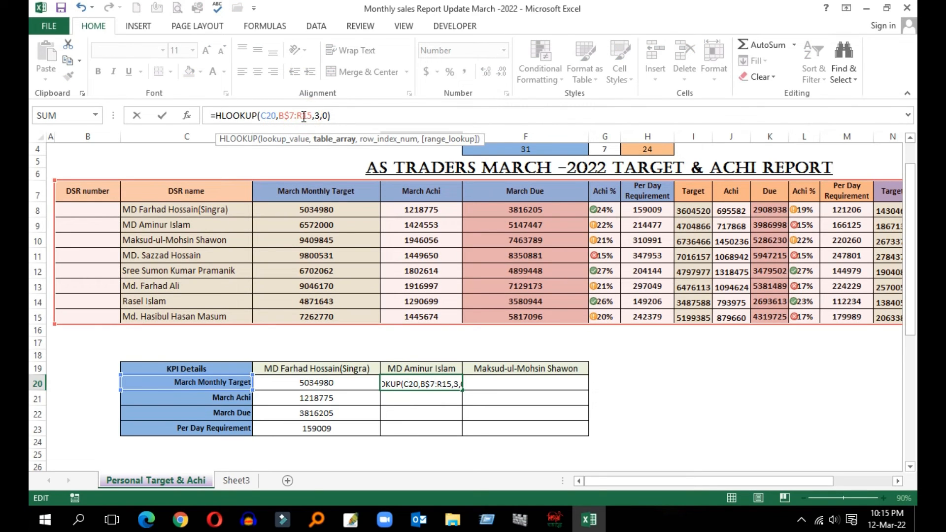
key(Return)
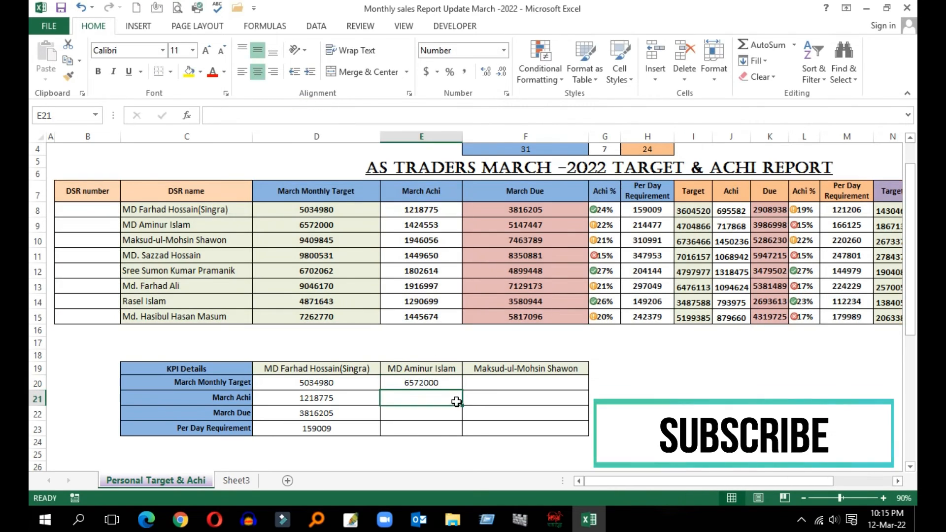
click(444, 384)
drag(463, 391, 462, 435)
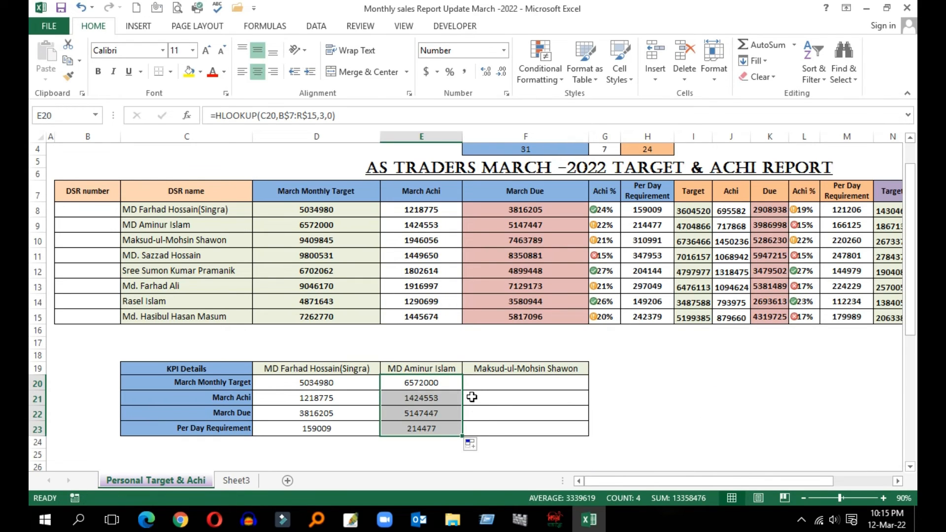
click(445, 424)
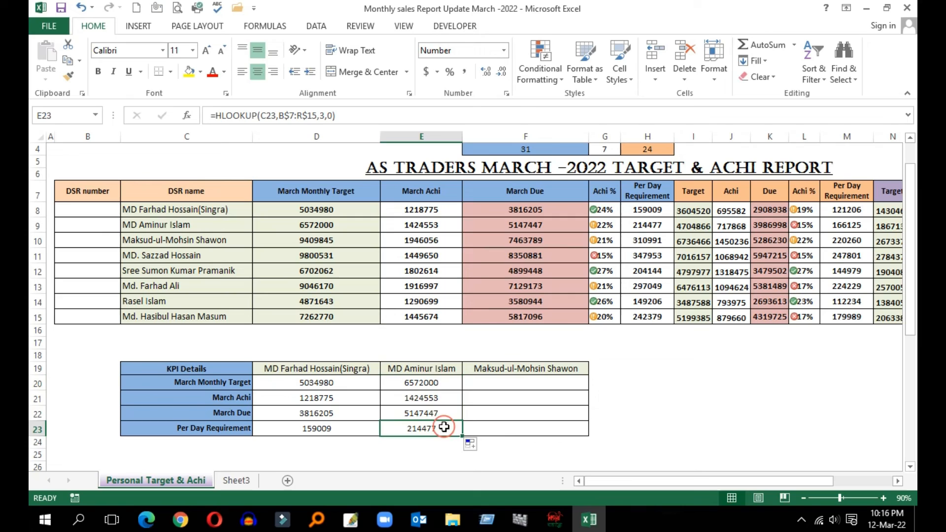
click(474, 383)
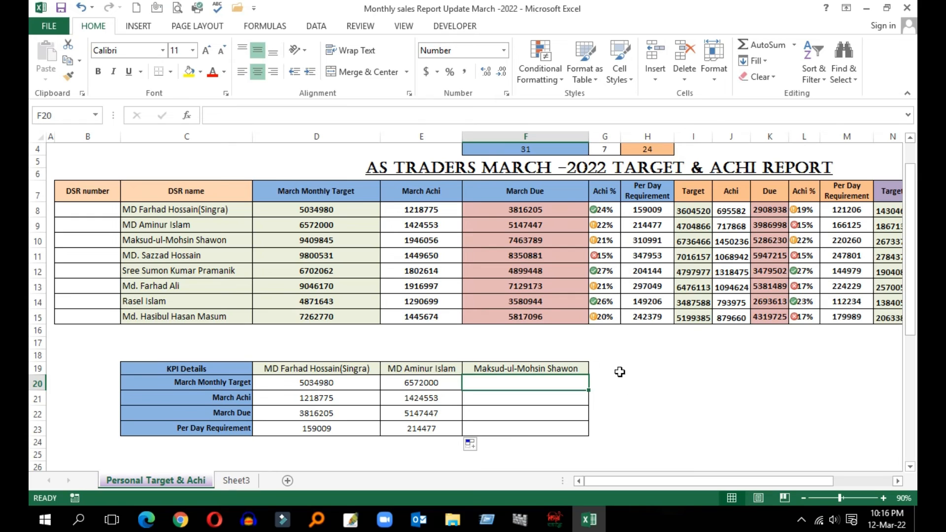
drag(192, 370, 572, 430)
click(408, 385)
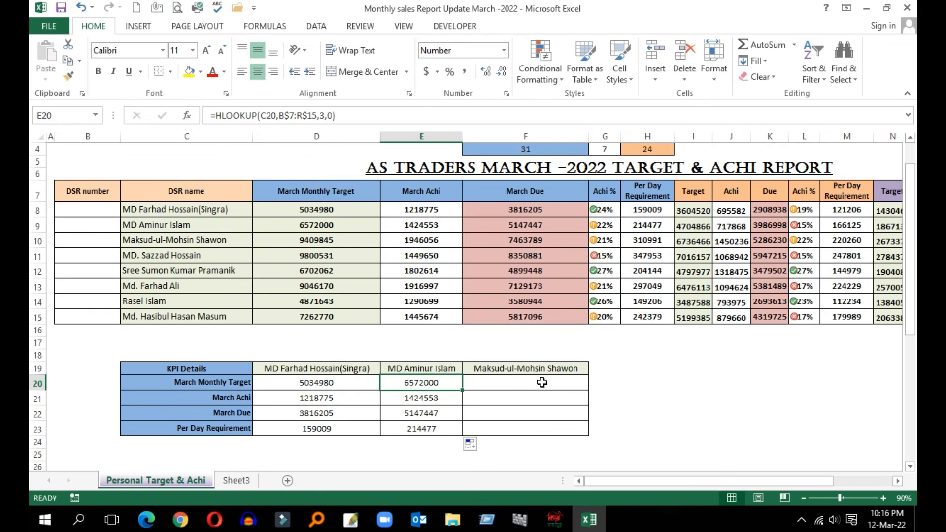
click(486, 369)
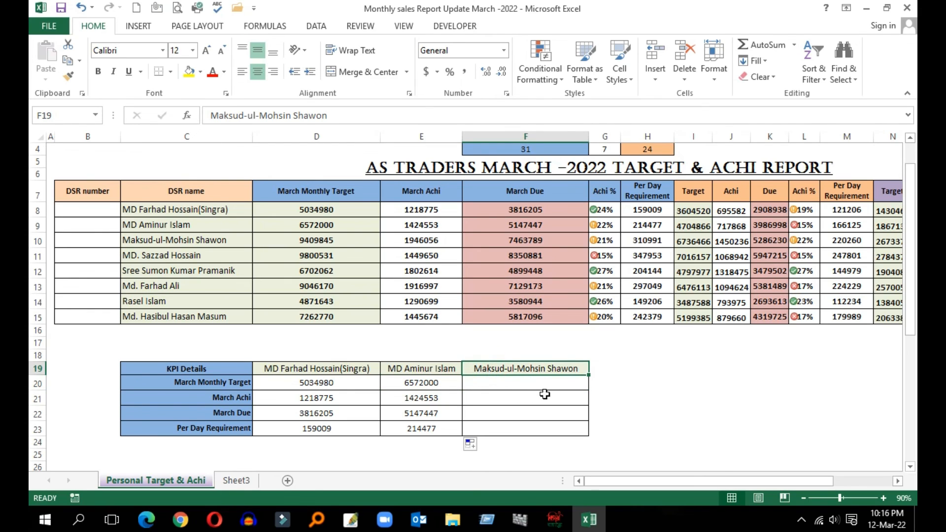